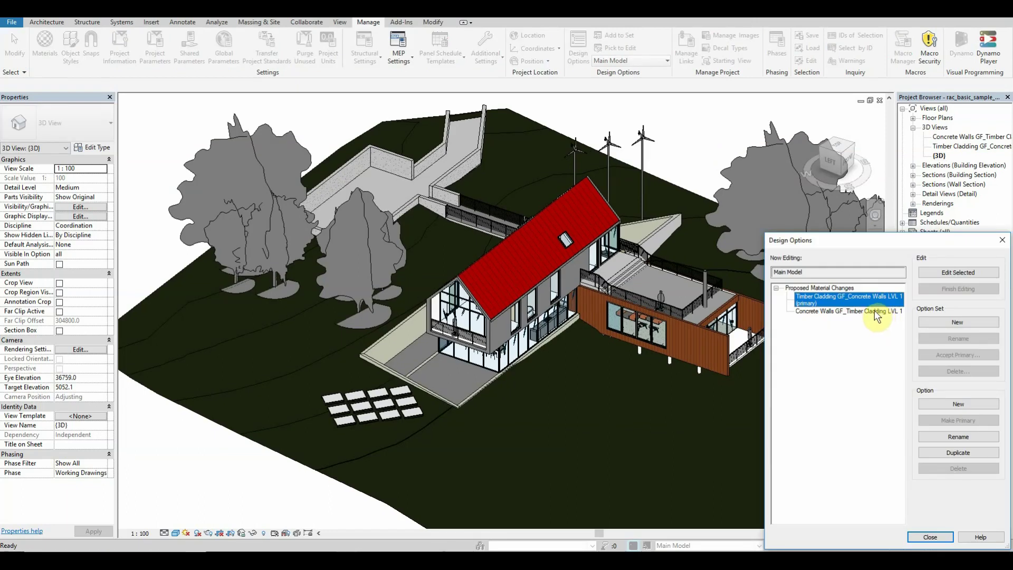
Close the design options, open the Concrete Walls GF_Timber 3D view, and make Timber Cladding GF_Concrete Walls LVL 1 (primary) the active option
{"action": "left_click", "coordinate": [929, 536]}
{"action": "scroll", "coordinate": [733, 322], "scroll_direction": "up", "scroll_amount": 4}
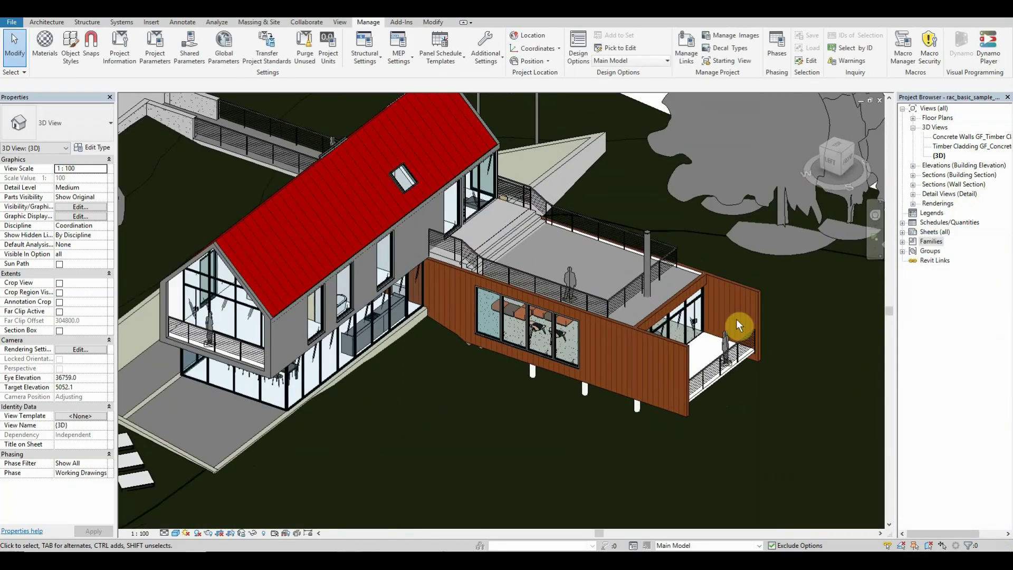
{"action": "double_click", "coordinate": [949, 137]}
{"action": "left_click", "coordinate": [749, 544]}
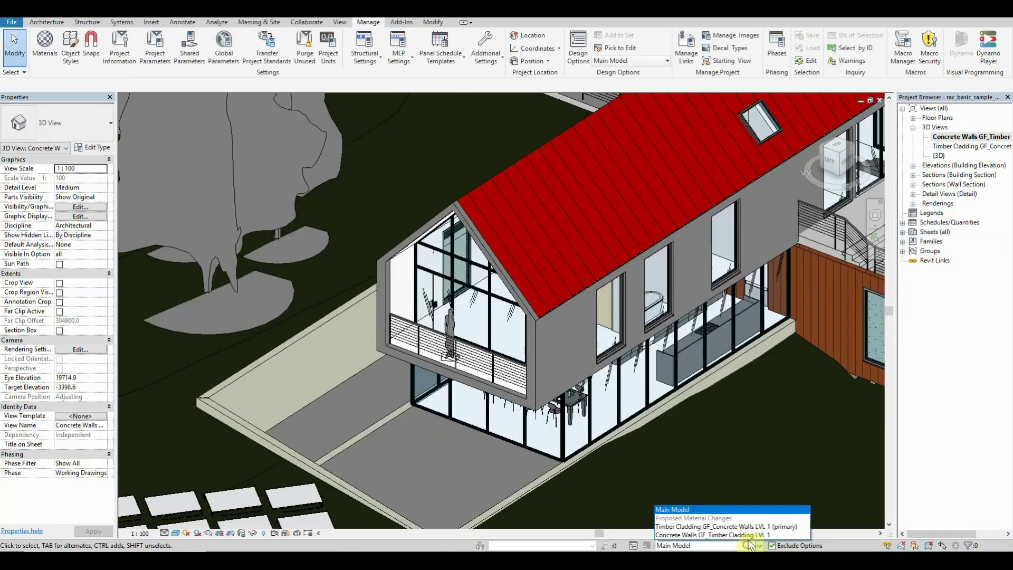
{"action": "left_click", "coordinate": [749, 526]}
Check the wall type of the ground-floor timber-clad wall against the available Timber Clad and conc clad wall types
{"action": "scroll", "coordinate": [661, 464], "scroll_direction": "up", "scroll_amount": 4}
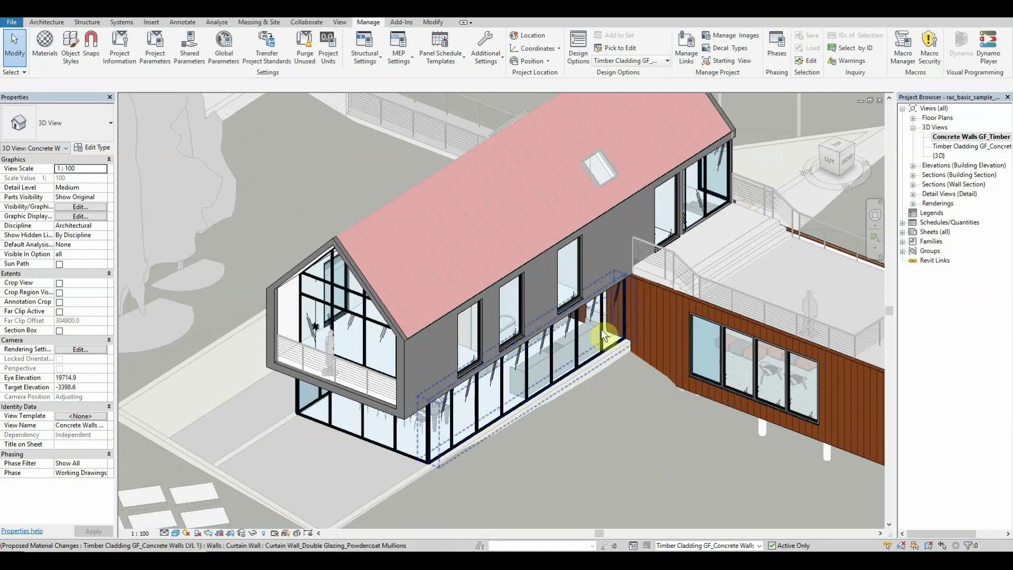
{"action": "scroll", "coordinate": [600, 330], "scroll_direction": "up", "scroll_amount": 6}
{"action": "left_click", "coordinate": [581, 240]}
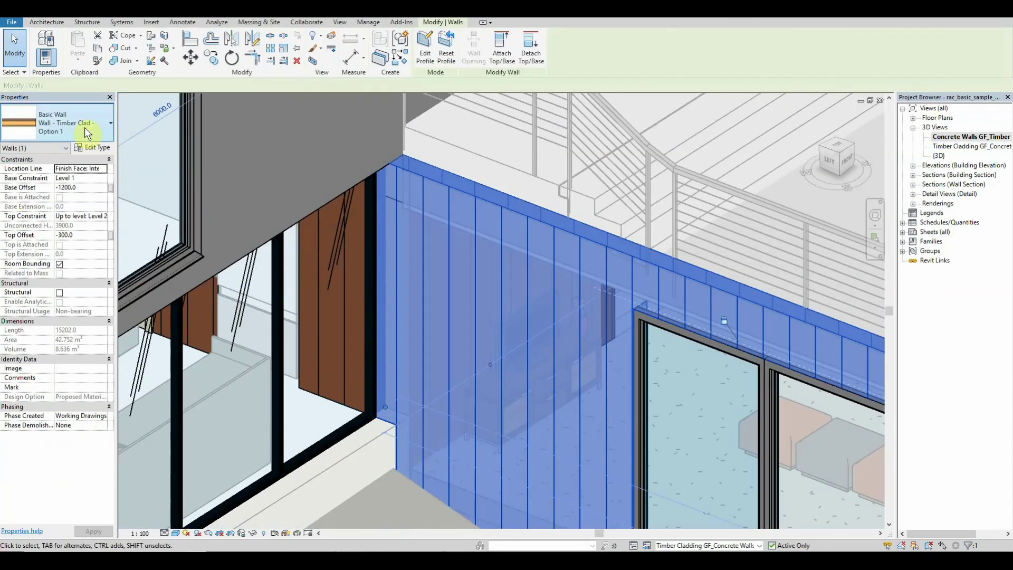
{"action": "left_click", "coordinate": [76, 132]}
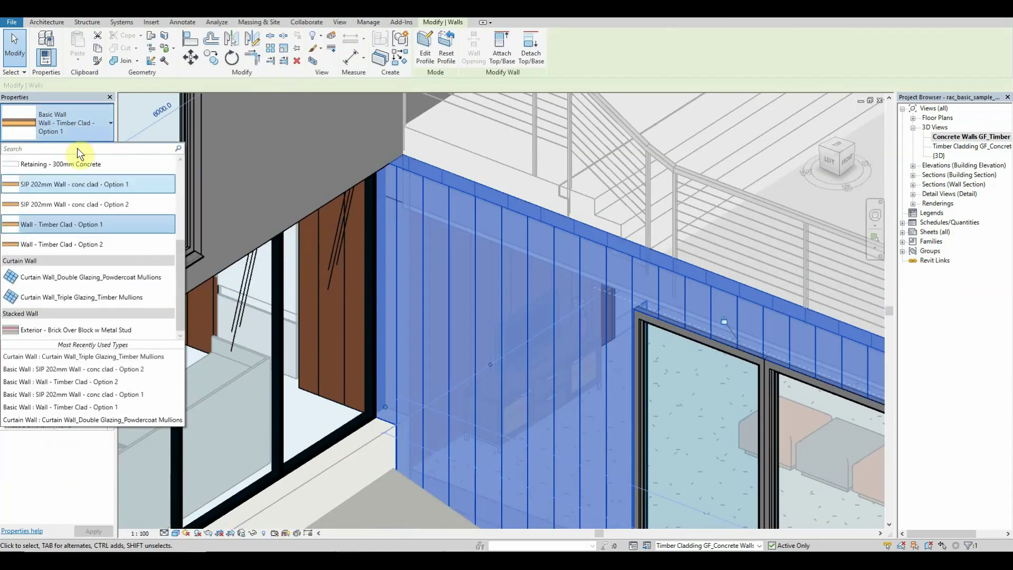
{"action": "mouse_move", "coordinate": [102, 227]}
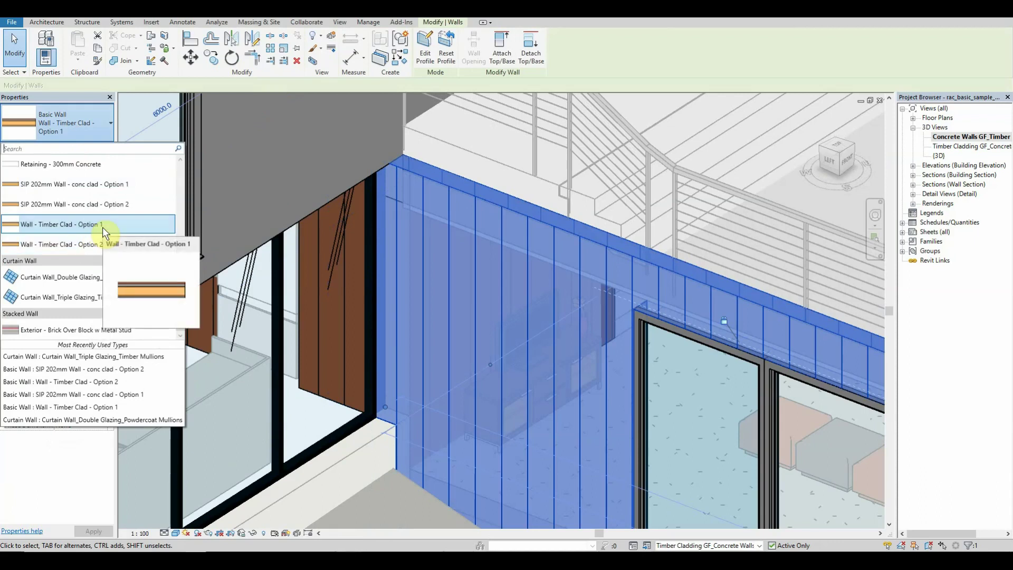
{"action": "left_click", "coordinate": [325, 173]}
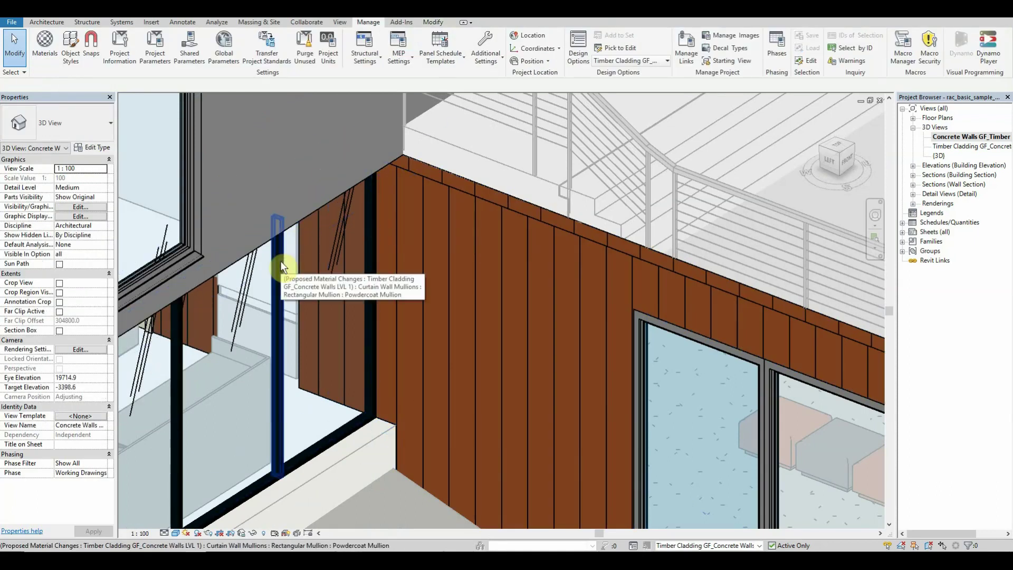
Inspect the ground-floor curtain wall's vertical mullion and glazed panel for their types and dimensions
{"action": "left_click", "coordinate": [280, 260]}
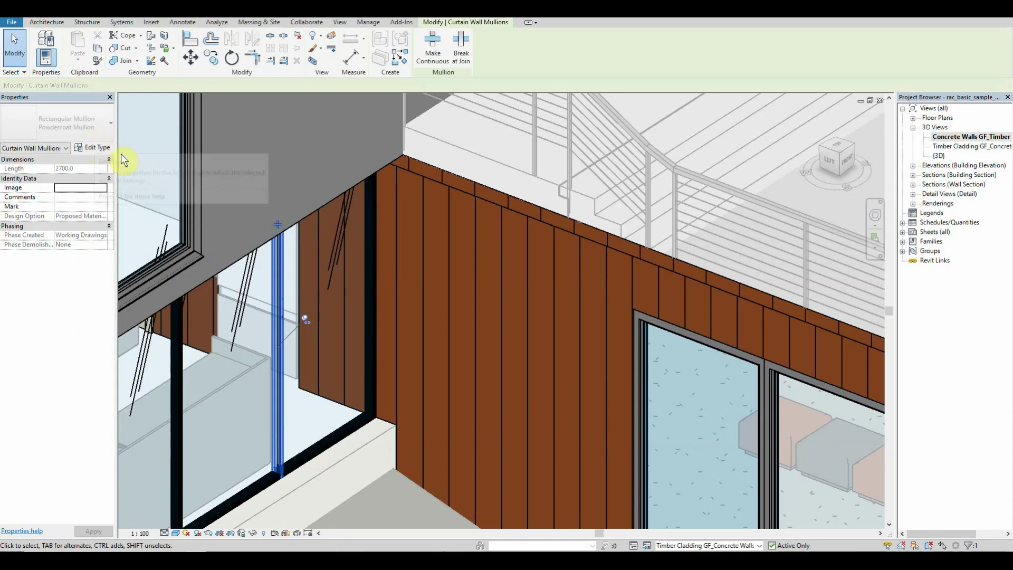
{"action": "key", "text": "Tab"}
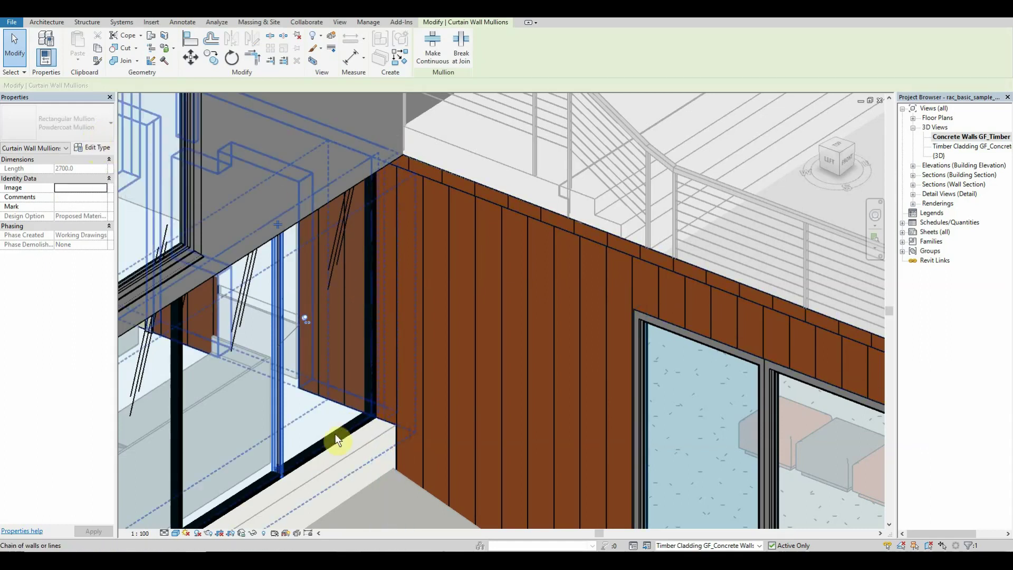
{"action": "key", "text": "Tab"}
{"action": "key", "text": "Tab"}
{"action": "left_click", "coordinate": [332, 438]}
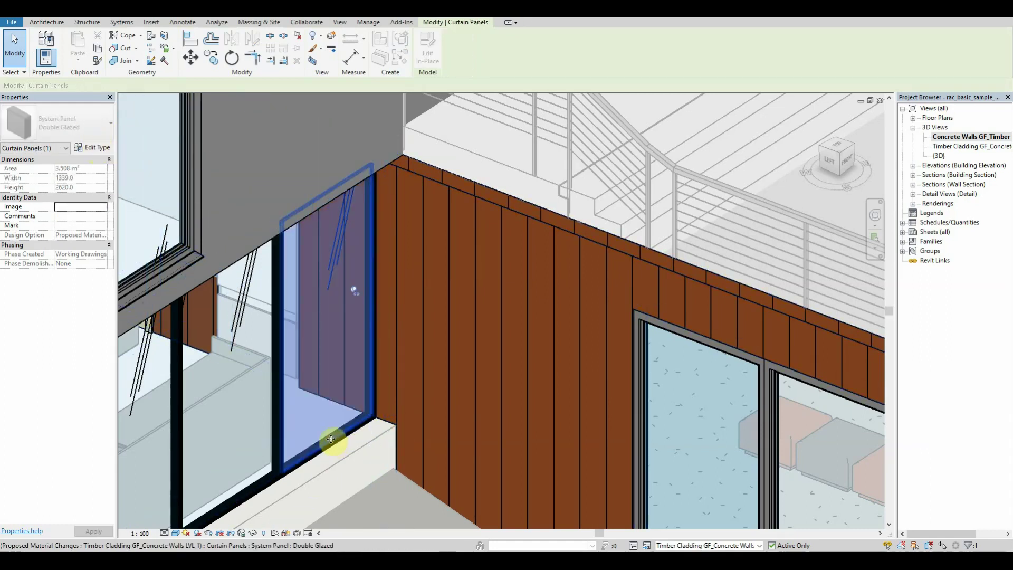
{"action": "left_click", "coordinate": [370, 514]}
{"action": "scroll", "coordinate": [394, 483], "scroll_direction": "down", "scroll_amount": 1}
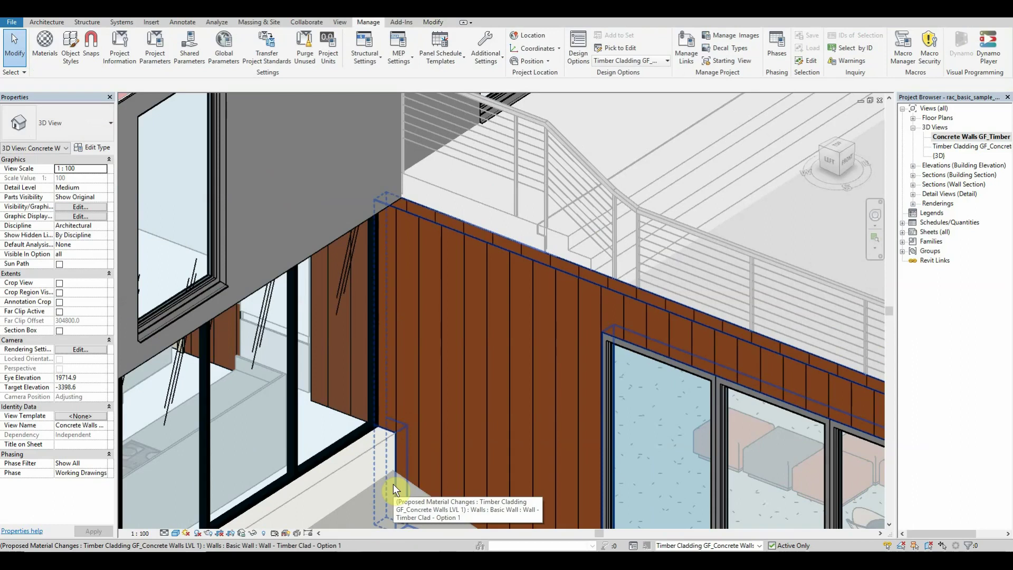
{"action": "left_click", "coordinate": [393, 487]}
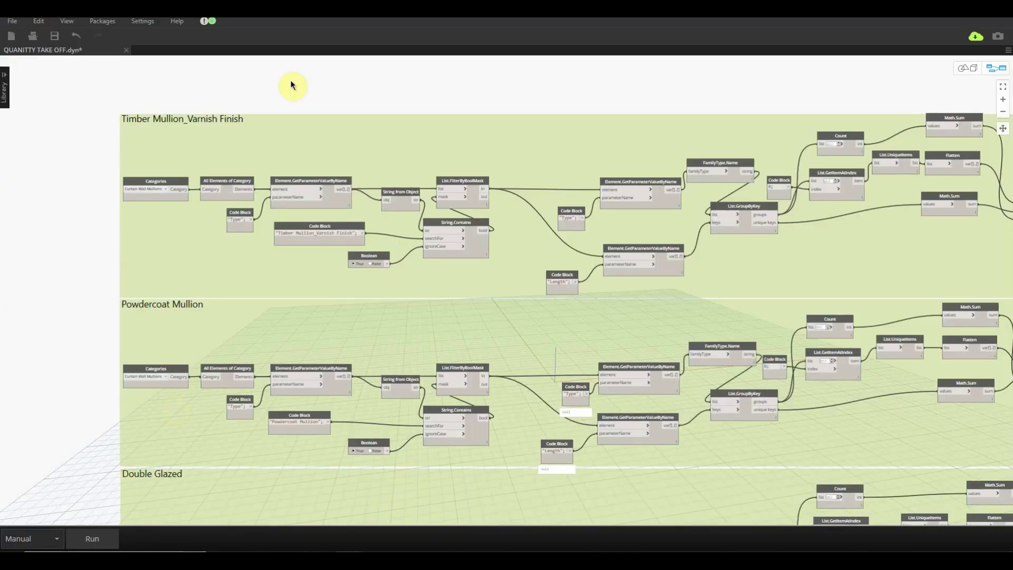
In the Dynamo quantity take-off graph, examine the Timber Mullion_Varnish Finish group's category, type filter, and Type and Length parameter nodes
{"action": "scroll", "coordinate": [316, 100], "scroll_direction": "up", "scroll_amount": 4}
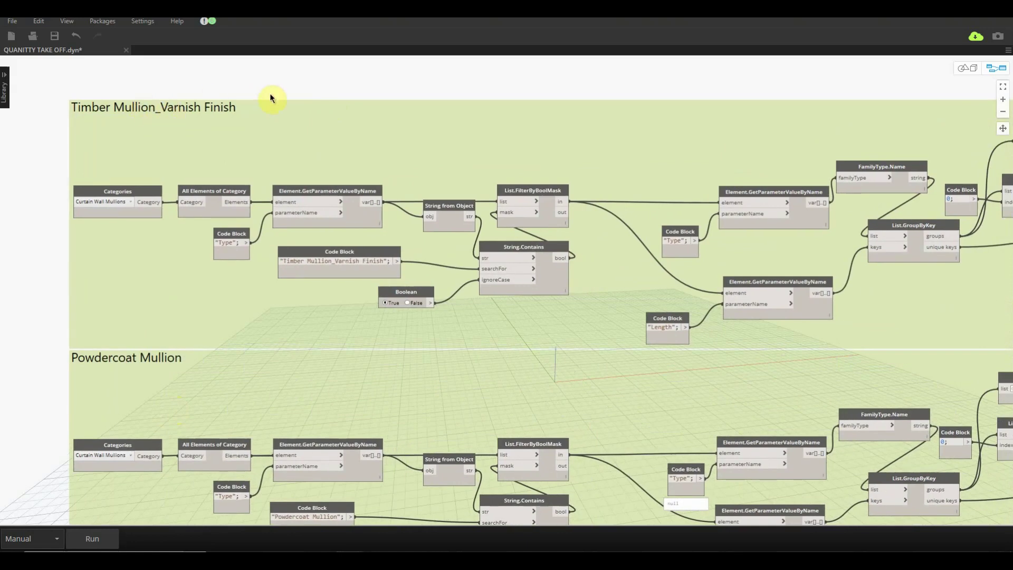
{"action": "scroll", "coordinate": [80, 180], "scroll_direction": "up", "scroll_amount": 4}
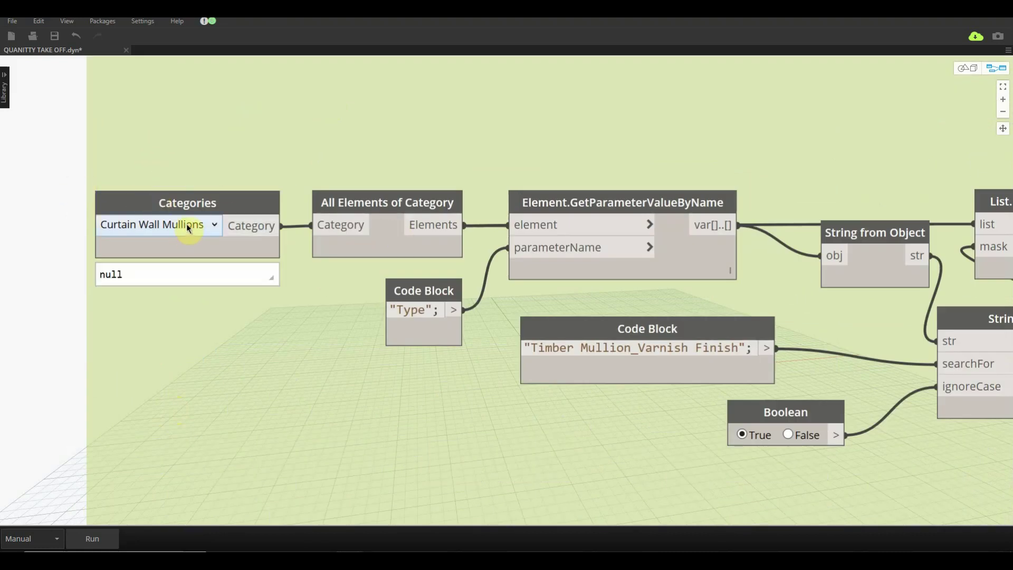
{"action": "middle_click_drag", "start_coordinate": [591, 307], "coordinate": [514, 302]}
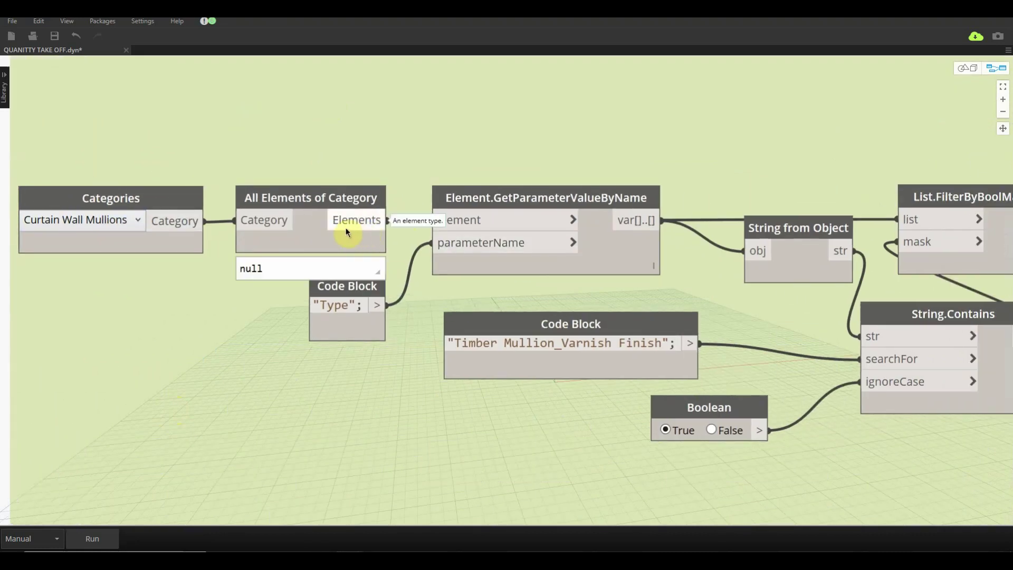
{"action": "scroll", "coordinate": [565, 351], "scroll_direction": "right", "scroll_amount": 1}
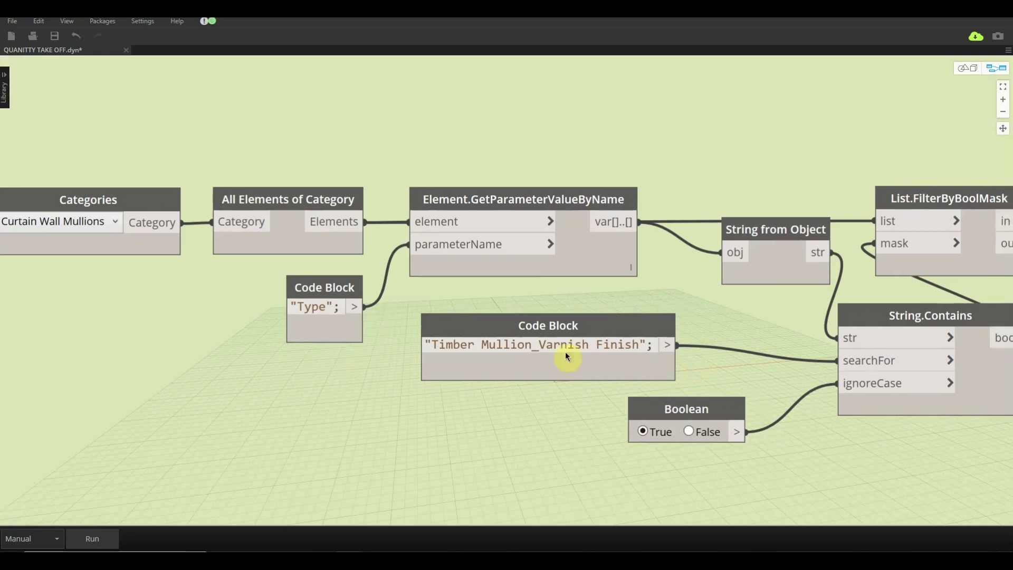
{"action": "middle_click_drag", "start_coordinate": [927, 381], "coordinate": [395, 350]}
{"action": "scroll", "coordinate": [763, 372], "scroll_direction": "down", "scroll_amount": 2}
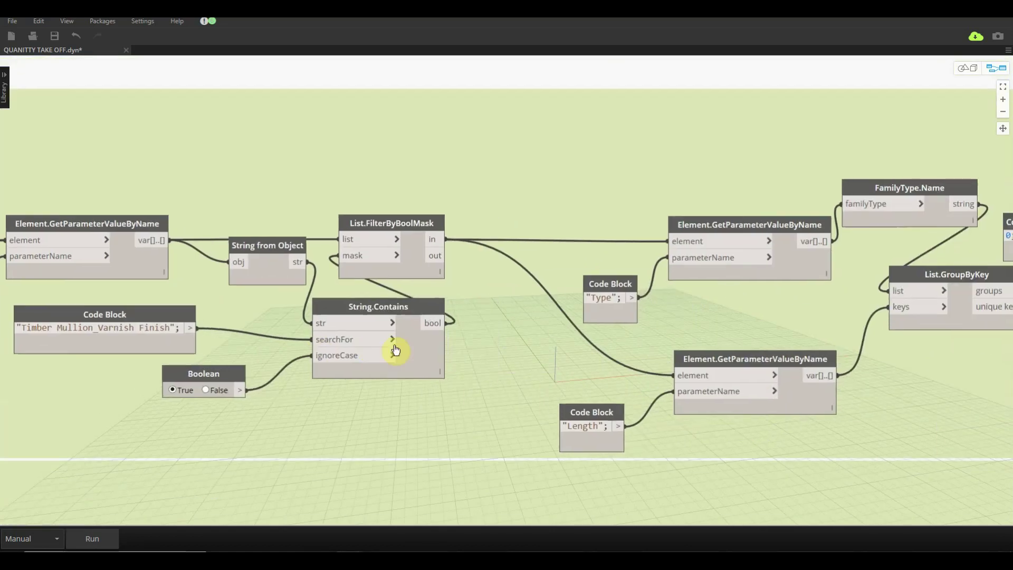
{"action": "scroll", "coordinate": [362, 235], "scroll_direction": "up", "scroll_amount": 3}
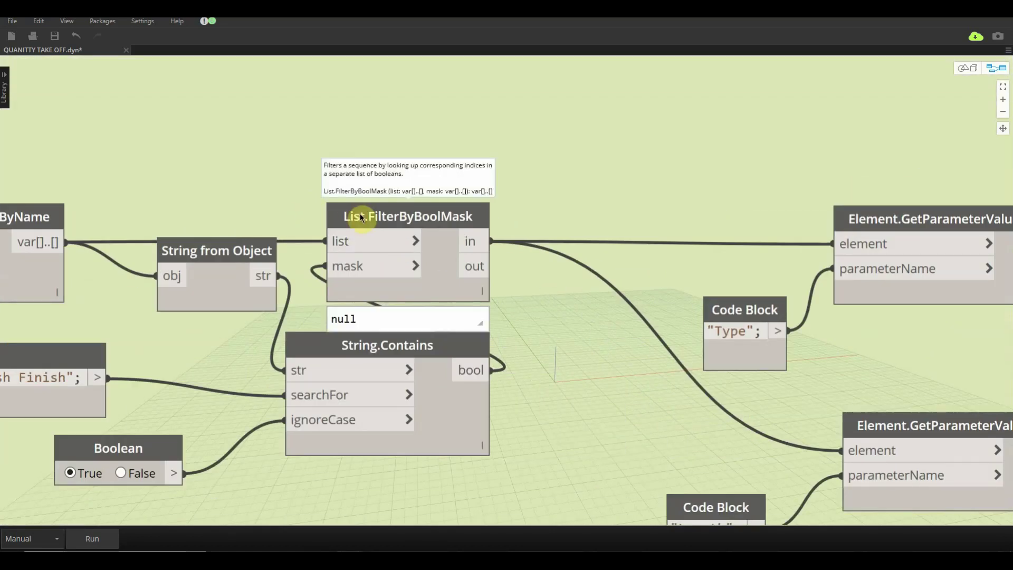
{"action": "mouse_move", "coordinate": [575, 303]}
{"action": "middle_mouse_down"}
{"action": "mouse_move", "coordinate": [504, 289]}
{"action": "mouse_move", "coordinate": [569, 299]}
{"action": "middle_mouse_up"}
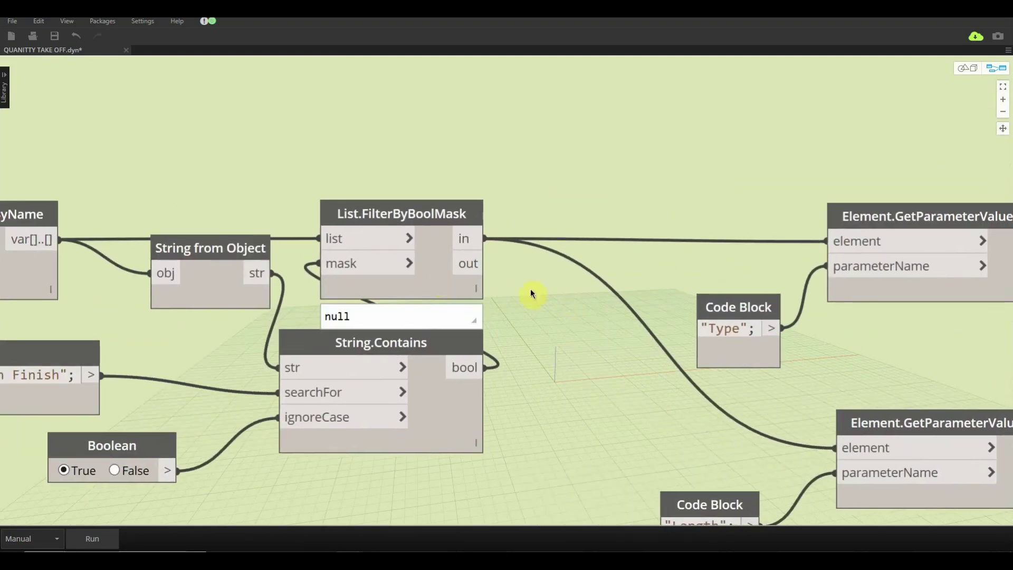
{"action": "scroll", "coordinate": [530, 290], "scroll_direction": "down", "scroll_amount": 2}
{"action": "left_click", "coordinate": [507, 323]}
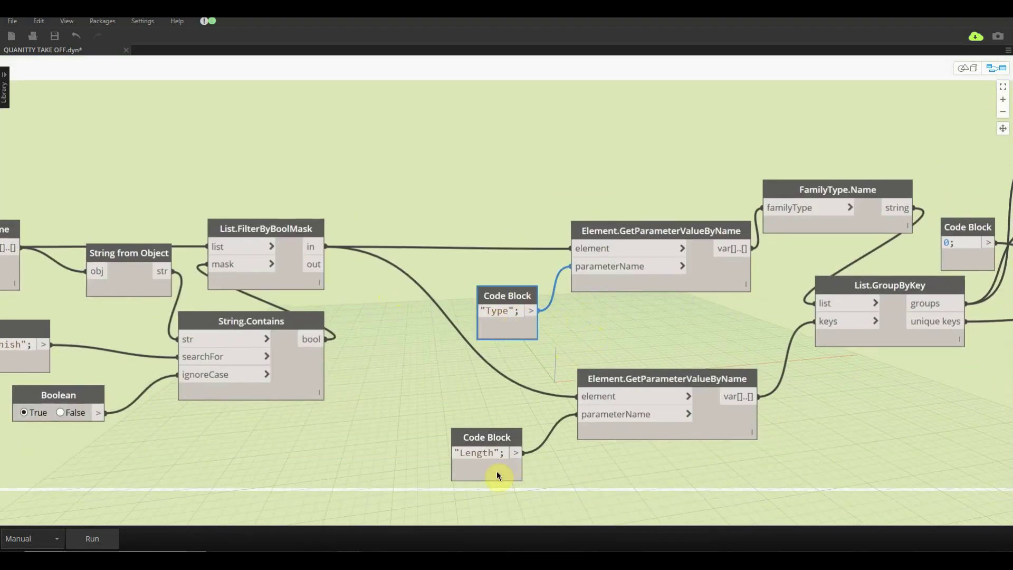
{"action": "left_click", "coordinate": [495, 470]}
{"action": "mouse_move", "coordinate": [727, 435]}
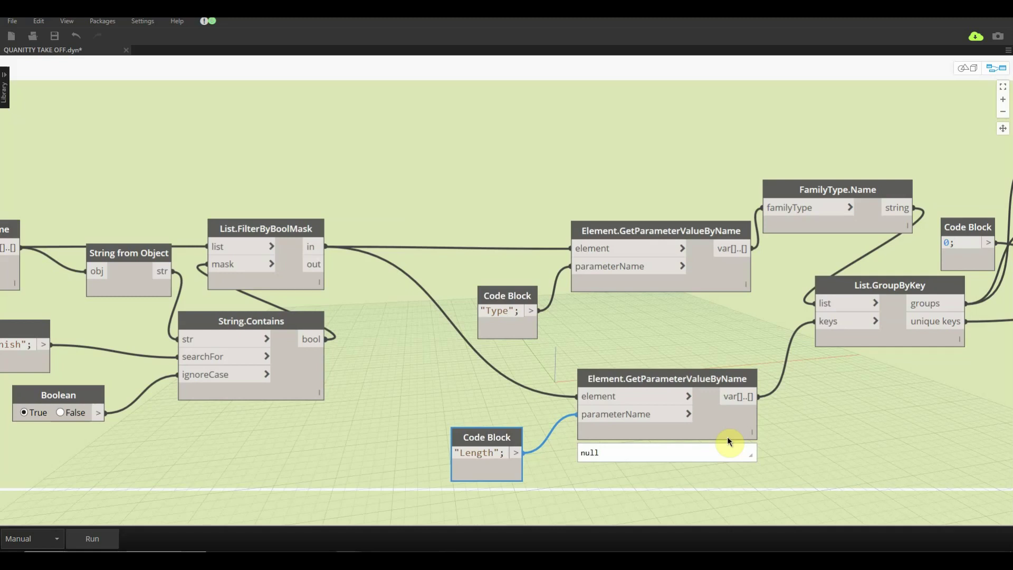
Examine how the timber mullion group's data passes through List.GroupByKey, Count, Math.Sum and List.Create to the flatten and transpose nodes
{"action": "middle_click_drag", "start_coordinate": [985, 273], "coordinate": [727, 271]}
{"action": "middle_click_drag", "start_coordinate": [994, 296], "coordinate": [736, 352]}
{"action": "scroll", "coordinate": [552, 203], "scroll_direction": "down", "scroll_amount": 1}
{"action": "scroll", "coordinate": [553, 204], "scroll_direction": "up", "scroll_amount": 2}
{"action": "scroll", "coordinate": [608, 100], "scroll_direction": "right", "scroll_amount": 1}
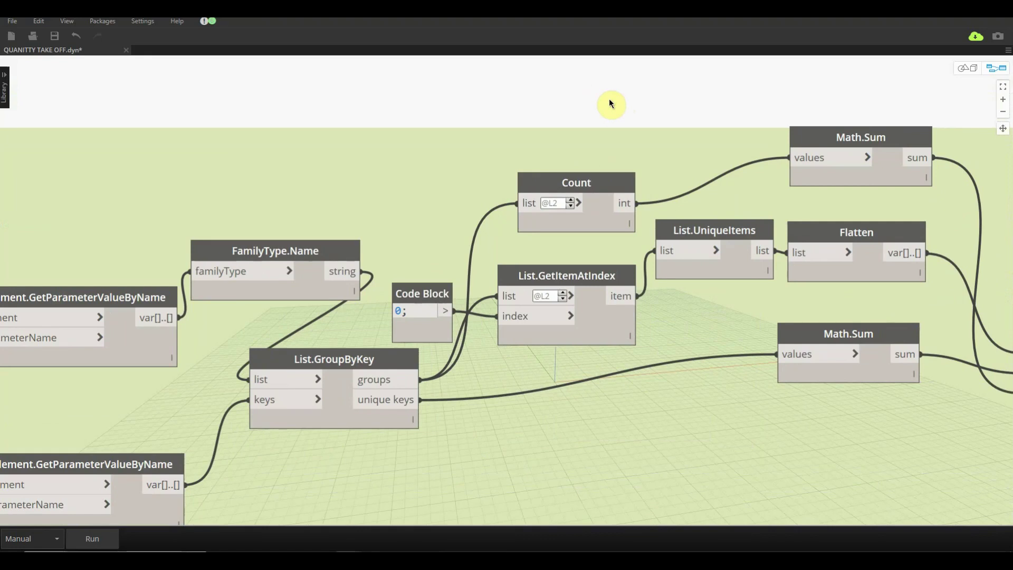
{"action": "scroll", "coordinate": [609, 100], "scroll_direction": "down", "scroll_amount": 3}
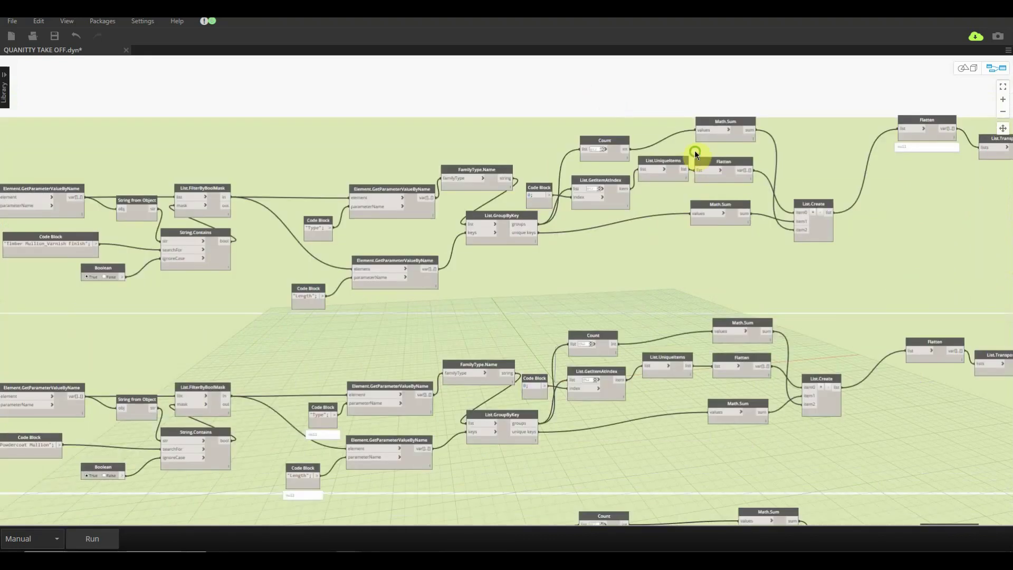
{"action": "middle_click_drag", "start_coordinate": [811, 184], "coordinate": [753, 180]}
{"action": "scroll", "coordinate": [753, 180], "scroll_direction": "up", "scroll_amount": 3}
{"action": "middle_click_drag", "start_coordinate": [757, 232], "coordinate": [617, 256]}
{"action": "left_click", "coordinate": [648, 306]}
{"action": "scroll", "coordinate": [657, 295], "scroll_direction": "down", "scroll_amount": 2}
{"action": "middle_click_drag", "start_coordinate": [757, 296], "coordinate": [662, 309]}
{"action": "scroll", "coordinate": [692, 211], "scroll_direction": "up", "scroll_amount": 1}
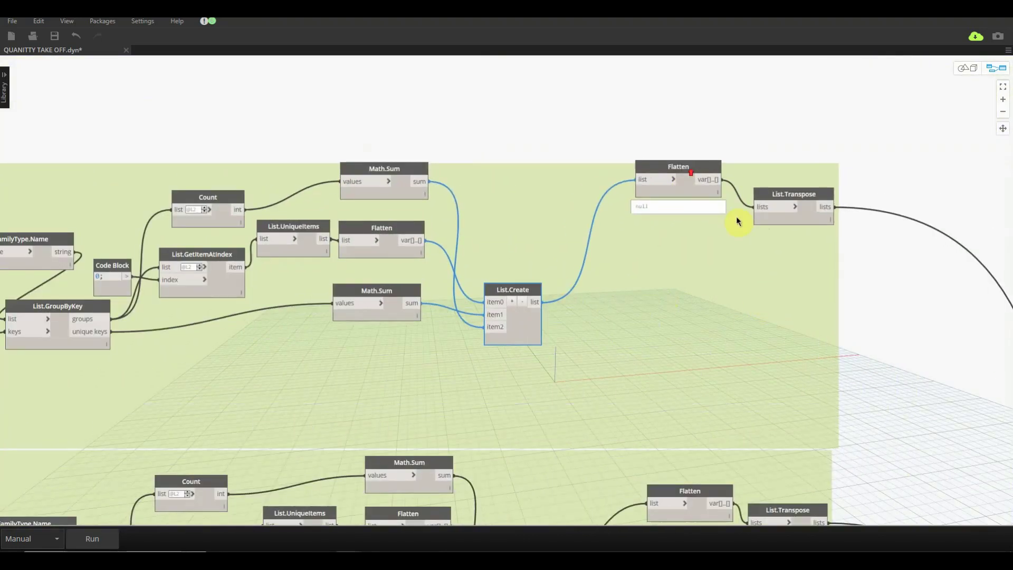
Follow the transposed mullion output to the List.Join node and examine the group lists feeding it
{"action": "middle_click_drag", "start_coordinate": [749, 227], "coordinate": [474, 168]}
{"action": "scroll", "coordinate": [807, 357], "scroll_direction": "up", "scroll_amount": 1}
{"action": "middle_click_drag", "start_coordinate": [807, 357], "coordinate": [379, 211]}
{"action": "scroll", "coordinate": [633, 316], "scroll_direction": "down", "scroll_amount": 1}
{"action": "middle_click_drag", "start_coordinate": [707, 368], "coordinate": [500, 88]}
{"action": "middle_click_drag", "start_coordinate": [339, 491], "coordinate": [491, 213]}
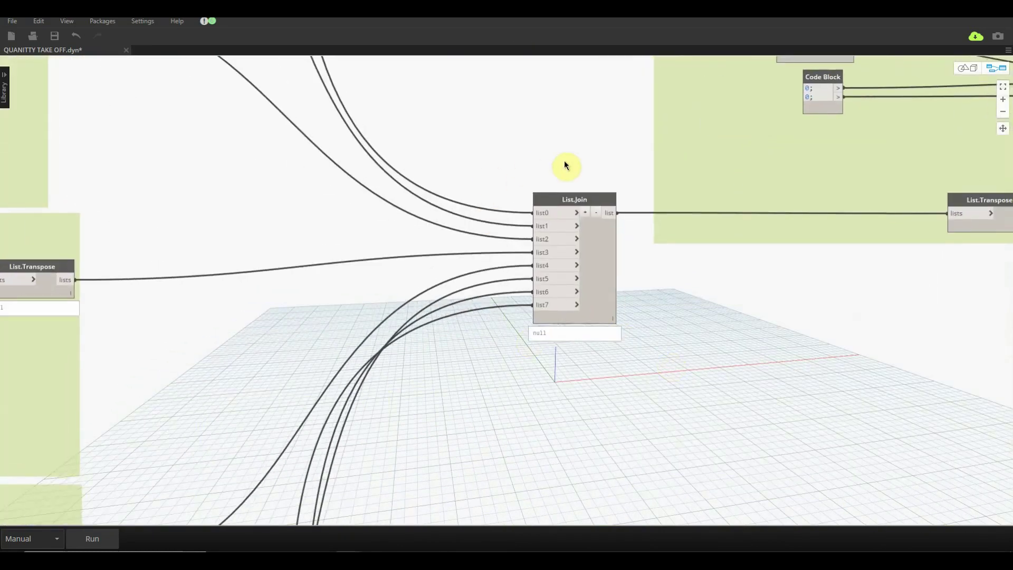
{"action": "scroll", "coordinate": [564, 160], "scroll_direction": "down", "scroll_amount": 3}
Examine the Wall - Timber Clad - Option 1 group's category, type filter, Area parameter and grouping nodes
{"action": "middle_click_drag", "start_coordinate": [456, 172], "coordinate": [753, 185]}
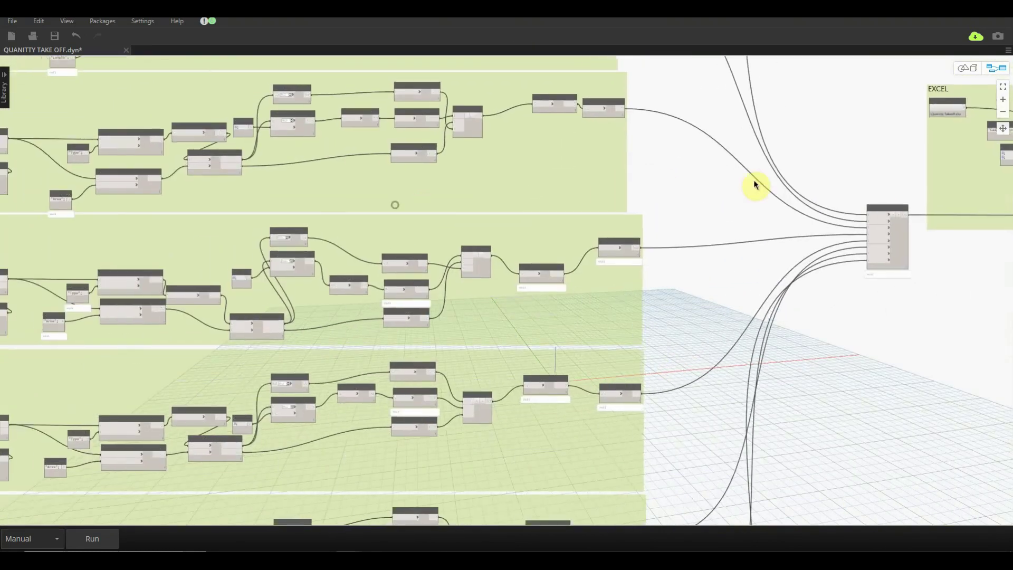
{"action": "scroll", "coordinate": [695, 217], "scroll_direction": "up", "scroll_amount": 3}
{"action": "middle_click_drag", "start_coordinate": [696, 221], "coordinate": [610, 199]}
{"action": "middle_click_drag", "start_coordinate": [555, 245], "coordinate": [597, 185]}
{"action": "scroll", "coordinate": [398, 191], "scroll_direction": "up", "scroll_amount": 3}
{"action": "scroll", "coordinate": [398, 191], "scroll_direction": "up", "scroll_amount": 6}
{"action": "middle_click_drag", "start_coordinate": [449, 317], "coordinate": [536, 180]}
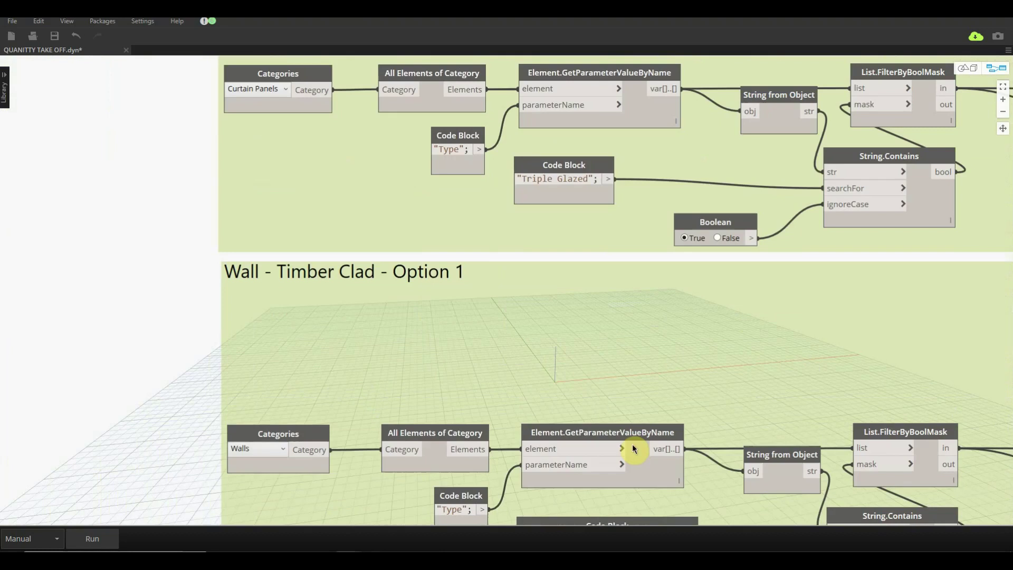
{"action": "middle_click_drag", "start_coordinate": [614, 439], "coordinate": [556, 318]}
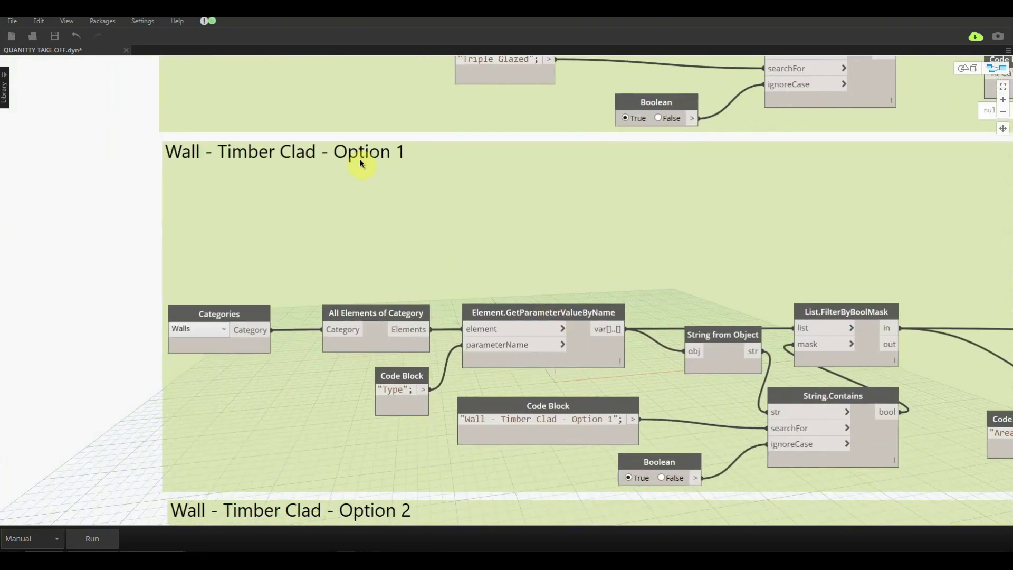
{"action": "scroll", "coordinate": [150, 217], "scroll_direction": "right", "scroll_amount": 10}
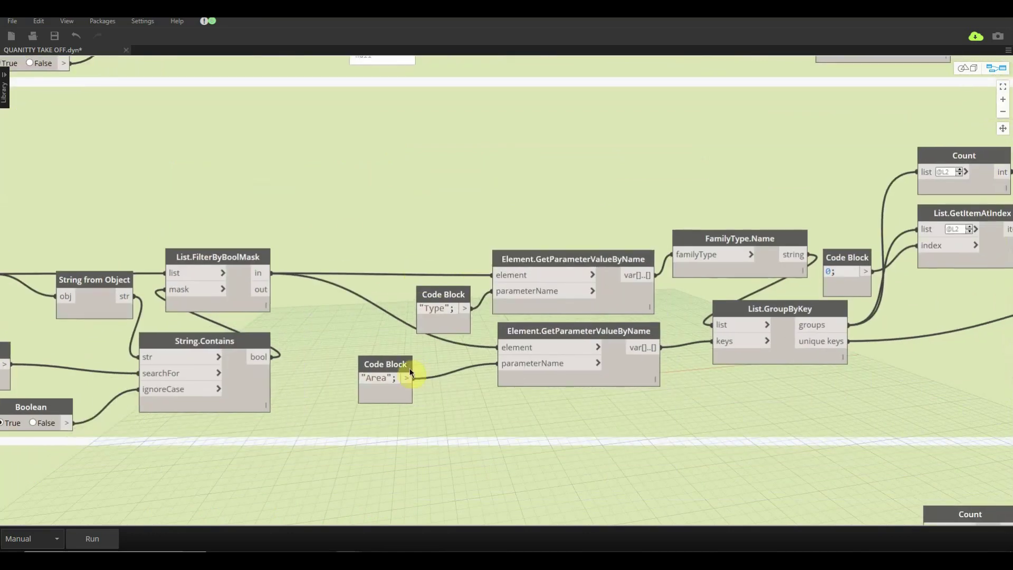
{"action": "left_click", "coordinate": [395, 365]}
{"action": "left_click", "coordinate": [471, 84]}
{"action": "scroll", "coordinate": [602, 150], "scroll_direction": "right", "scroll_amount": 6}
{"action": "mouse_move", "coordinate": [685, 292]}
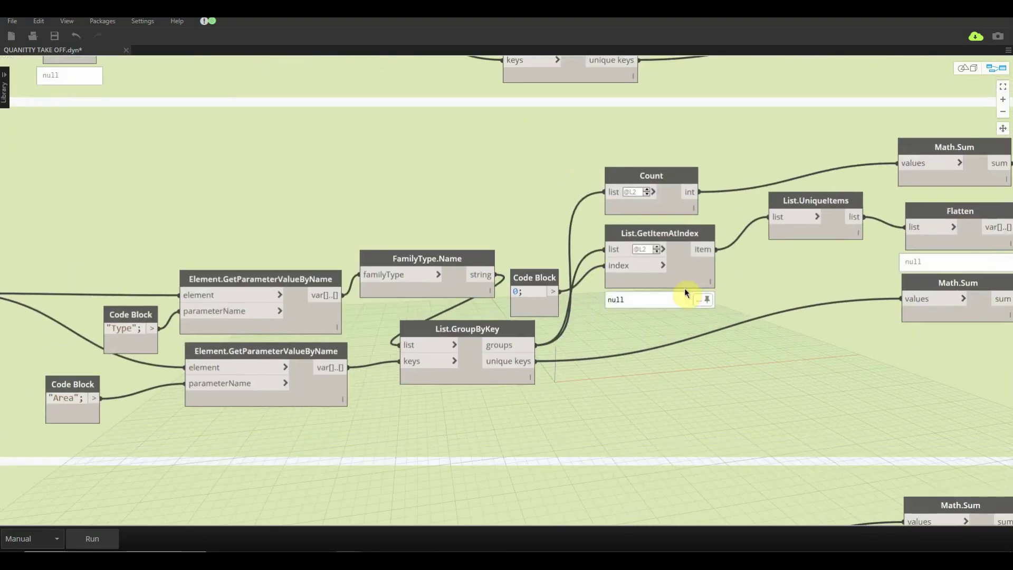
Review the output nodes and overall layout of the Timber Clad and SIP 202mm conc clad wall groups
{"action": "middle_click_drag", "start_coordinate": [730, 289], "coordinate": [295, 294]}
{"action": "scroll", "coordinate": [723, 292], "scroll_direction": "down", "scroll_amount": 4}
{"action": "middle_click_drag", "start_coordinate": [950, 211], "coordinate": [757, 328]}
{"action": "scroll", "coordinate": [758, 327], "scroll_direction": "down", "scroll_amount": 1}
{"action": "middle_click_drag", "start_coordinate": [641, 506], "coordinate": [504, 345]}
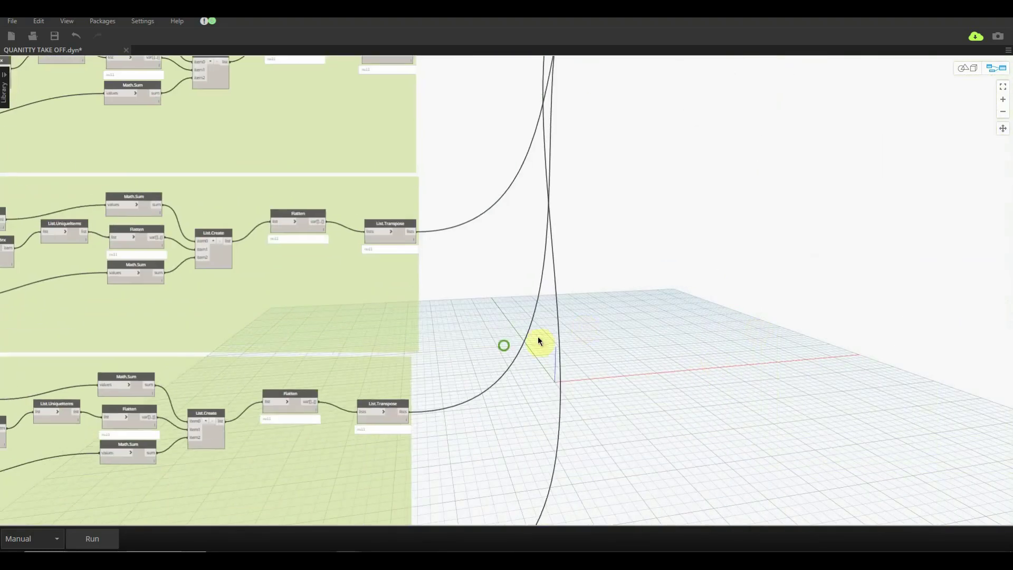
{"action": "scroll", "coordinate": [948, 186], "scroll_direction": "left", "scroll_amount": 10}
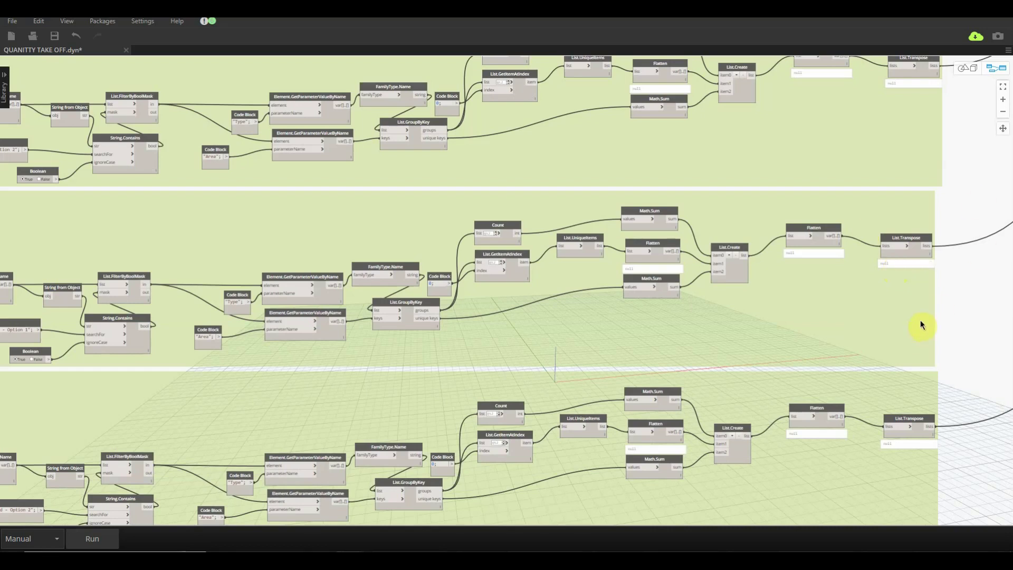
{"action": "scroll", "coordinate": [929, 323], "scroll_direction": "down", "scroll_amount": 5}
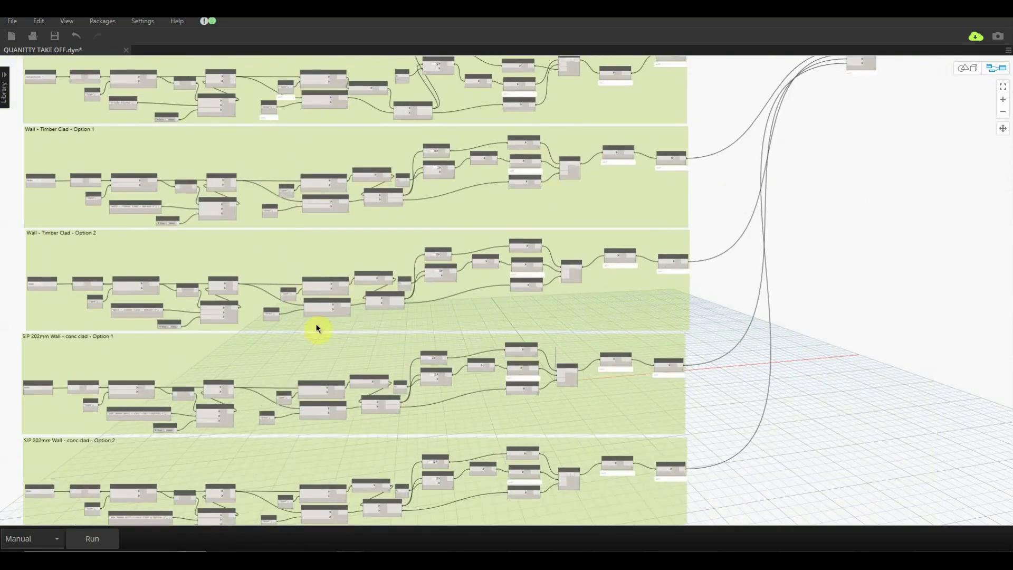
Examine the EXCEL group's file path, sheet name, start cell and overwrite inputs to Excel.WriteToFile
{"action": "scroll", "coordinate": [870, 231], "scroll_direction": "up", "scroll_amount": 6}
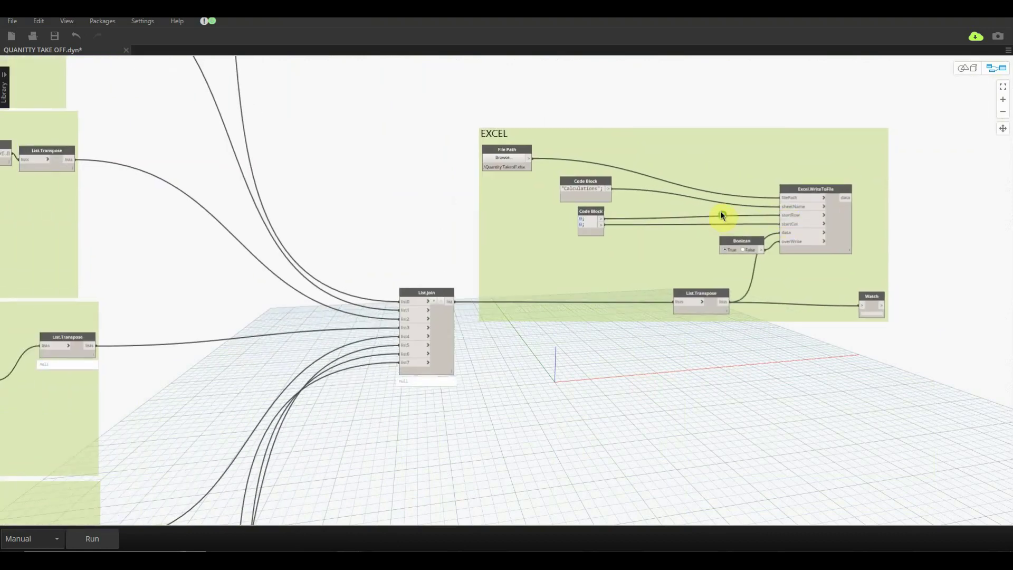
{"action": "scroll", "coordinate": [685, 158], "scroll_direction": "up", "scroll_amount": 2}
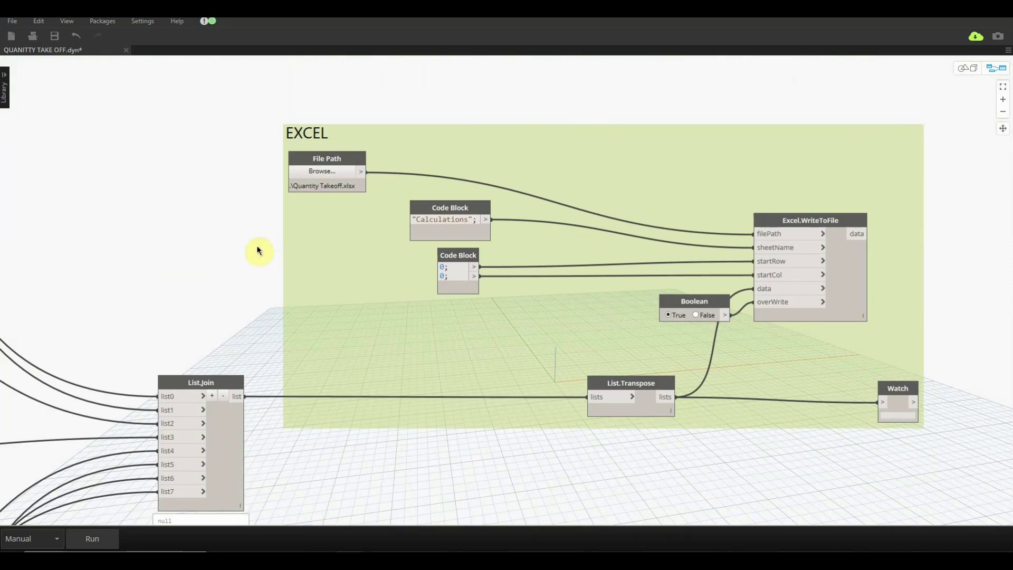
Run the graph to write the quantities to Excel, then switch to Excel and widen column A of the Calculations sheet to fit its labels
{"action": "middle_click_drag", "start_coordinate": [255, 248], "coordinate": [415, 190]}
{"action": "left_click", "coordinate": [99, 538]}
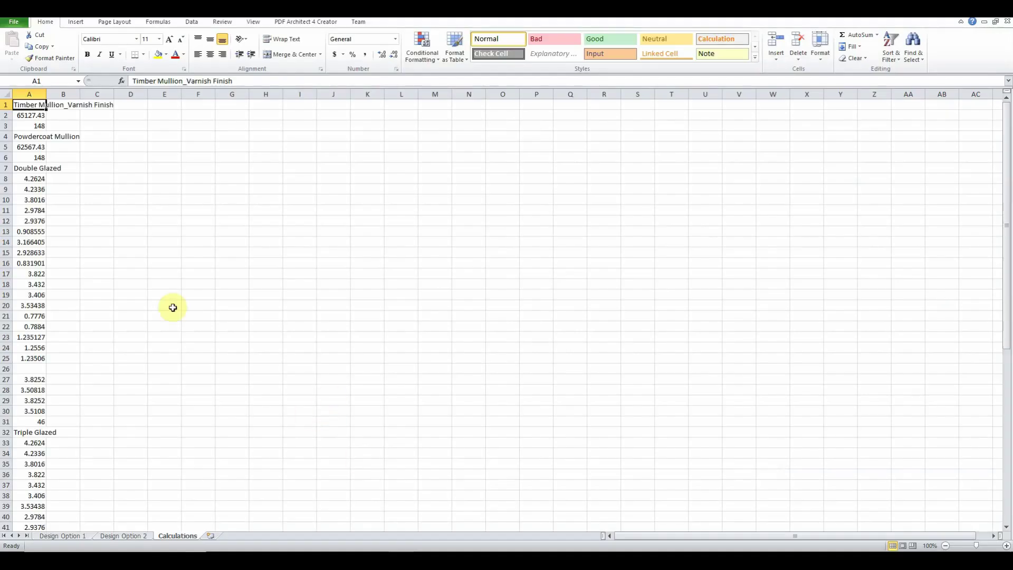
{"action": "left_click_drag", "start_coordinate": [46, 95], "coordinate": [151, 92]}
{"action": "left_click", "coordinate": [122, 114]}
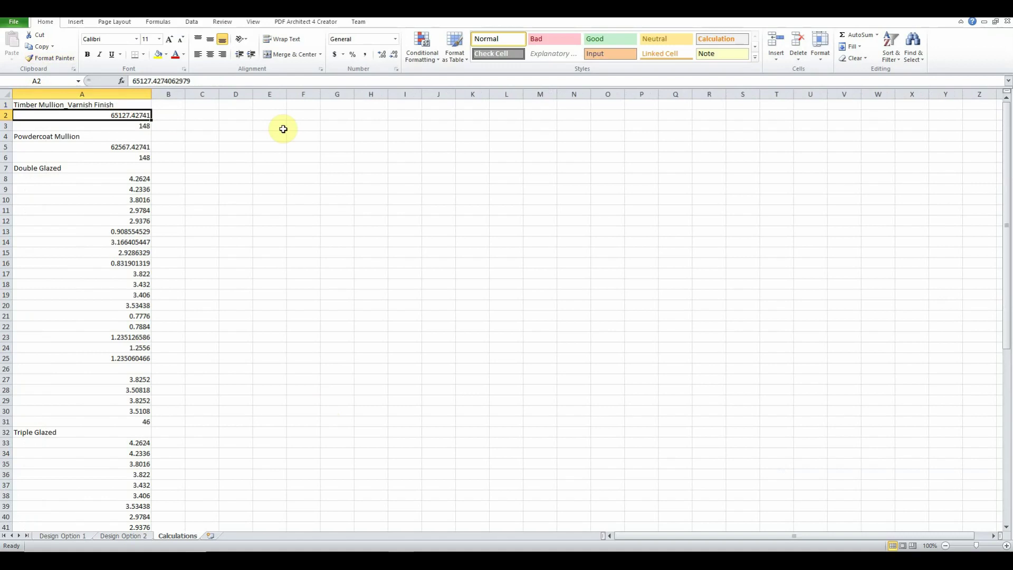
Examine the exported mullion lengths and the start of the Double Glazed panel areas in column A
{"action": "key", "text": "Down"}
{"action": "key", "text": "Down"}
{"action": "key", "text": "Down"}
{"action": "key", "text": "Down"}
{"action": "key", "text": "Down"}
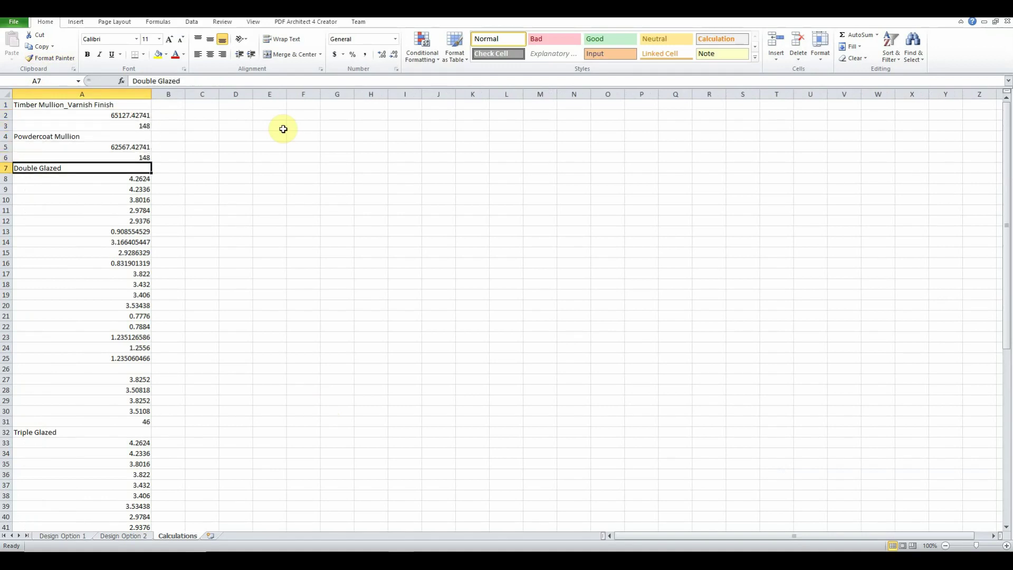
{"action": "left_click", "coordinate": [738, 559]}
{"action": "left_click", "coordinate": [447, 217]}
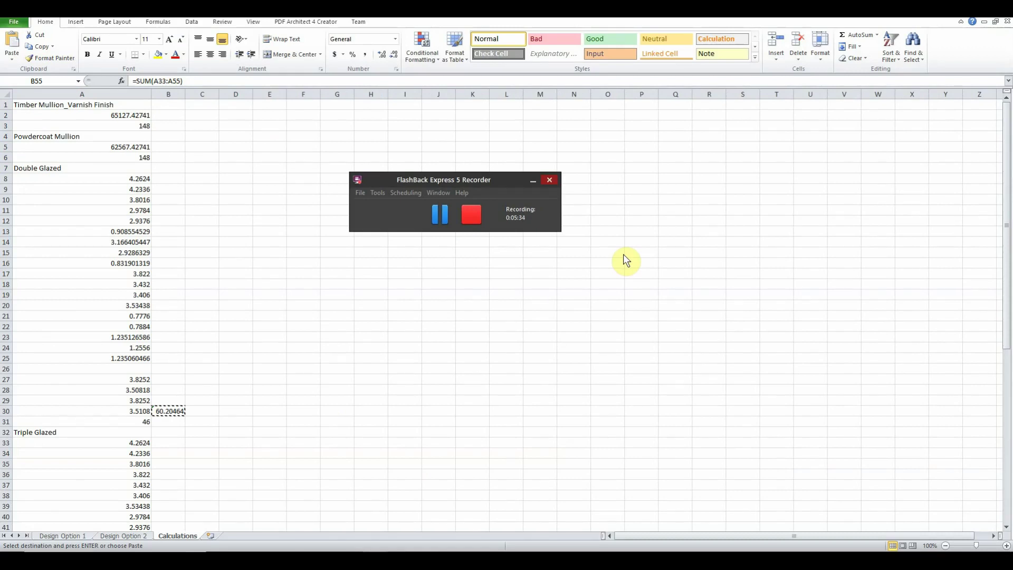
{"action": "left_click", "coordinate": [107, 179]}
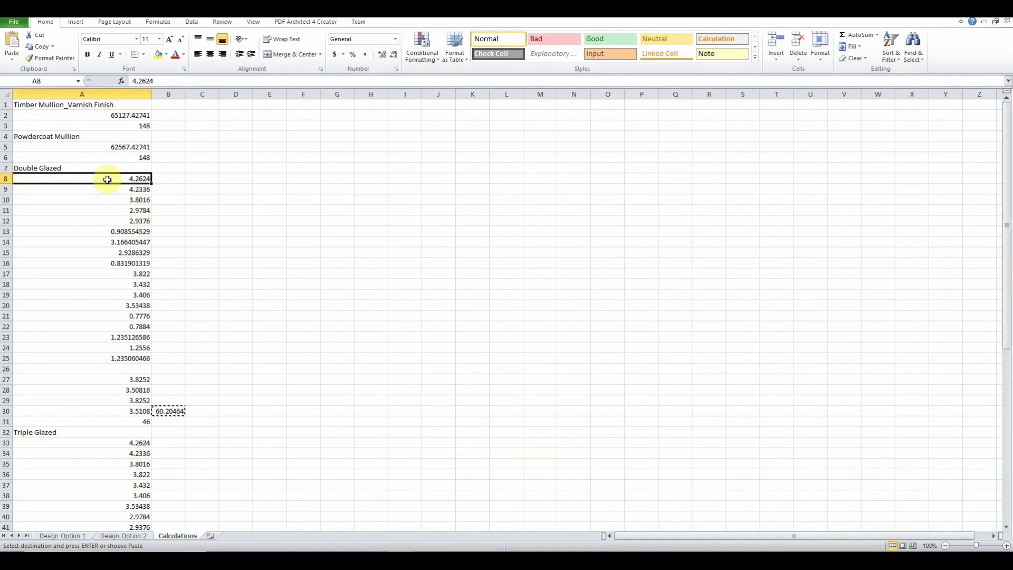
{"action": "key", "text": "Down"}
{"action": "key", "text": "Down"}
{"action": "key", "text": "Up"}
{"action": "key", "text": "Up"}
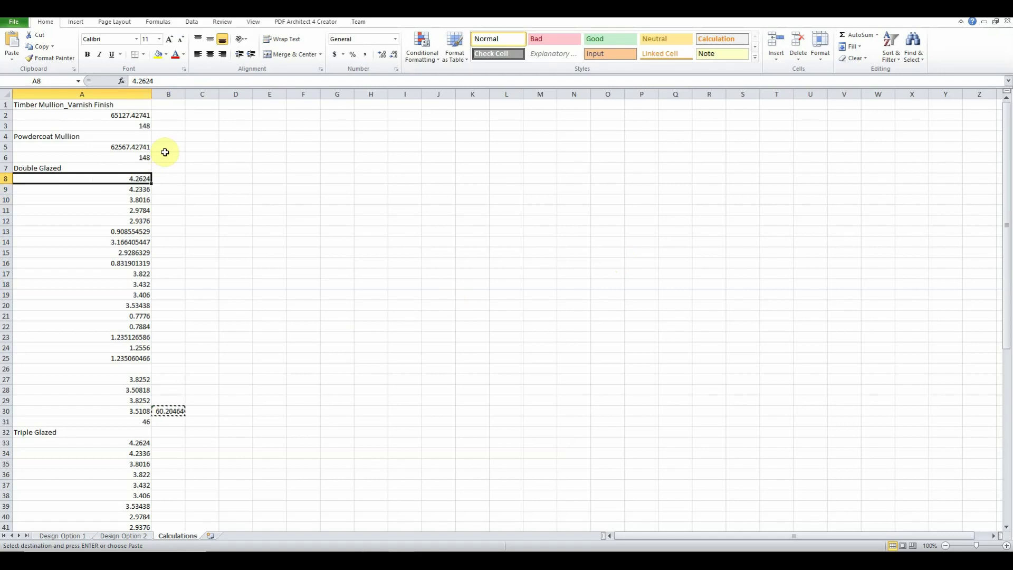
Inspect the SUM formula in cell B30 that totals the Double Glazed areas over A8:A30
{"action": "left_click", "coordinate": [174, 410]}
{"action": "left_click", "coordinate": [206, 81]}
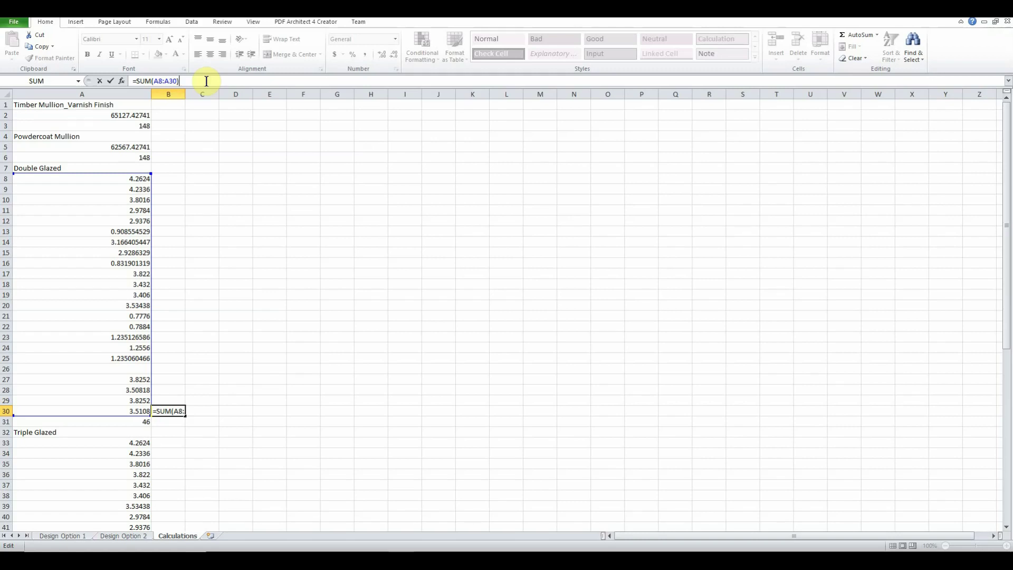
{"action": "key", "text": "Return"}
{"action": "key", "text": "Up"}
{"action": "key", "text": "Down"}
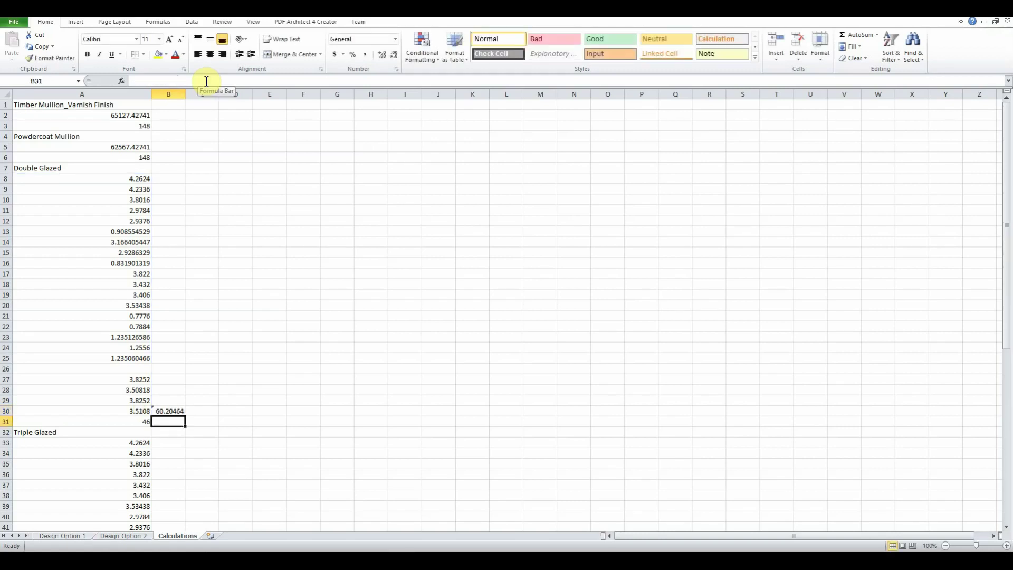
Compare the Triple Glazed total in B55 and the count in A56 with the Double Glazed total and count
{"action": "scroll", "coordinate": [148, 343], "scroll_direction": "down", "scroll_amount": 6}
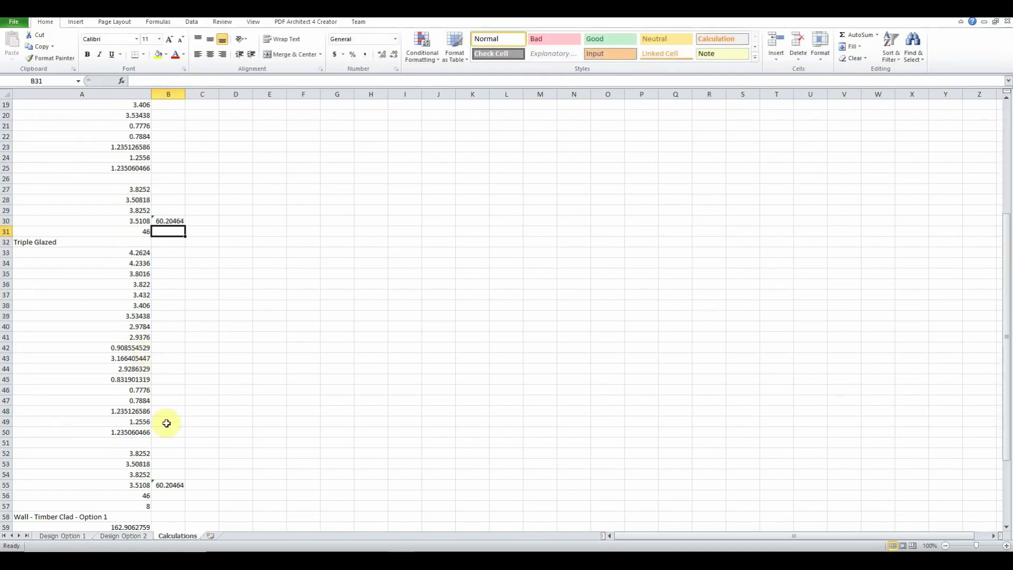
{"action": "left_click", "coordinate": [172, 485]}
{"action": "key", "text": "ctrl+v"}
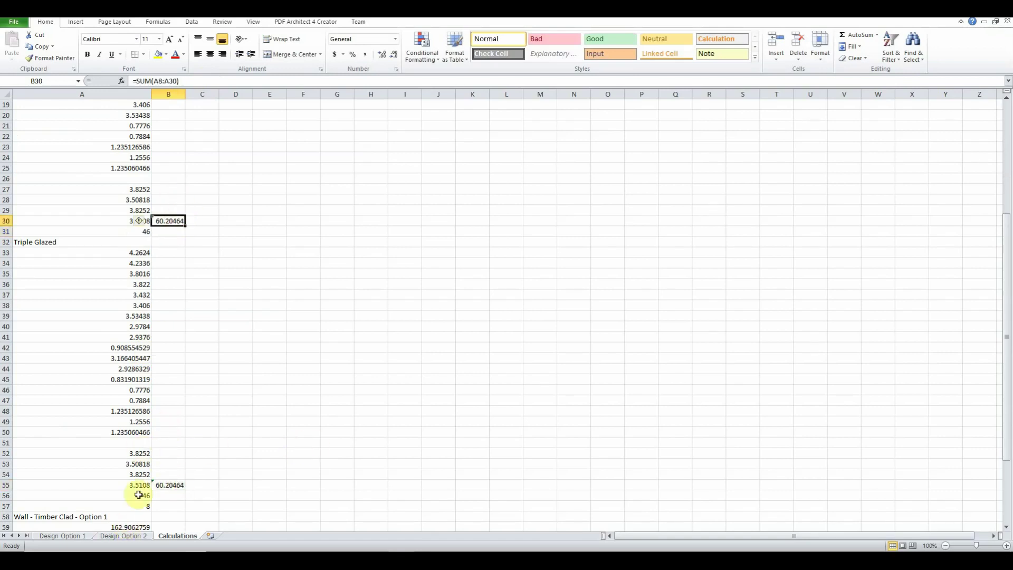
{"action": "left_click", "coordinate": [138, 495]}
{"action": "left_click", "coordinate": [138, 232]}
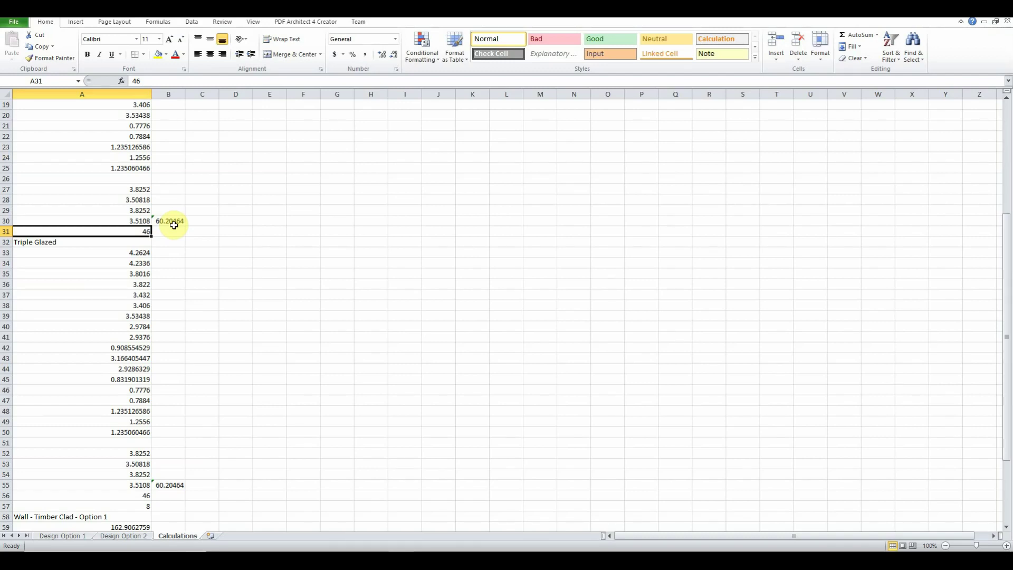
Review the exported wall areas and the Design Option 1 and Design Option 2 sheets, ending on the Calculations sheet
{"action": "scroll", "coordinate": [174, 227], "scroll_direction": "down", "scroll_amount": 6}
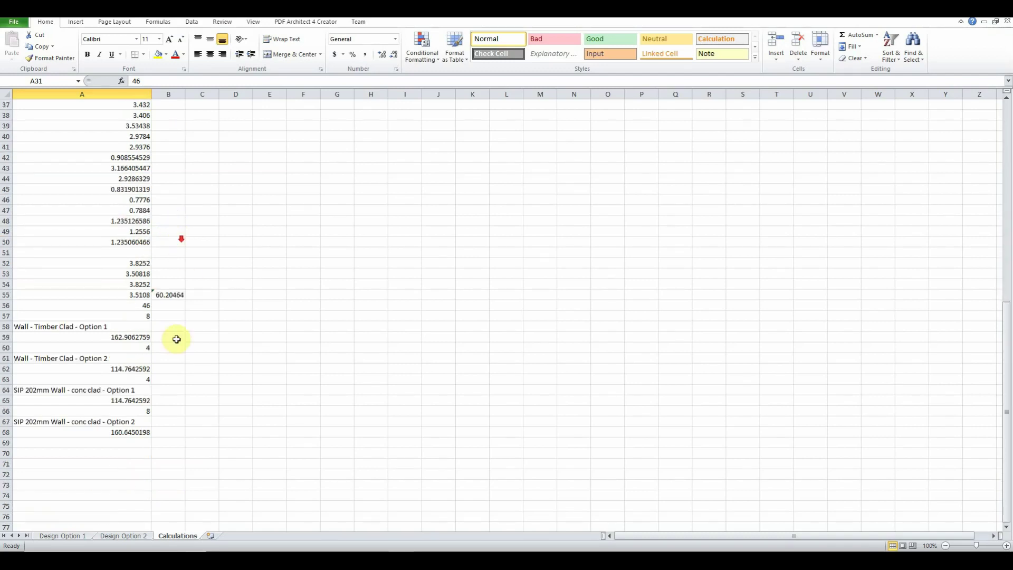
{"action": "left_click", "coordinate": [58, 536]}
{"action": "left_click", "coordinate": [130, 537]}
{"action": "left_click", "coordinate": [77, 537]}
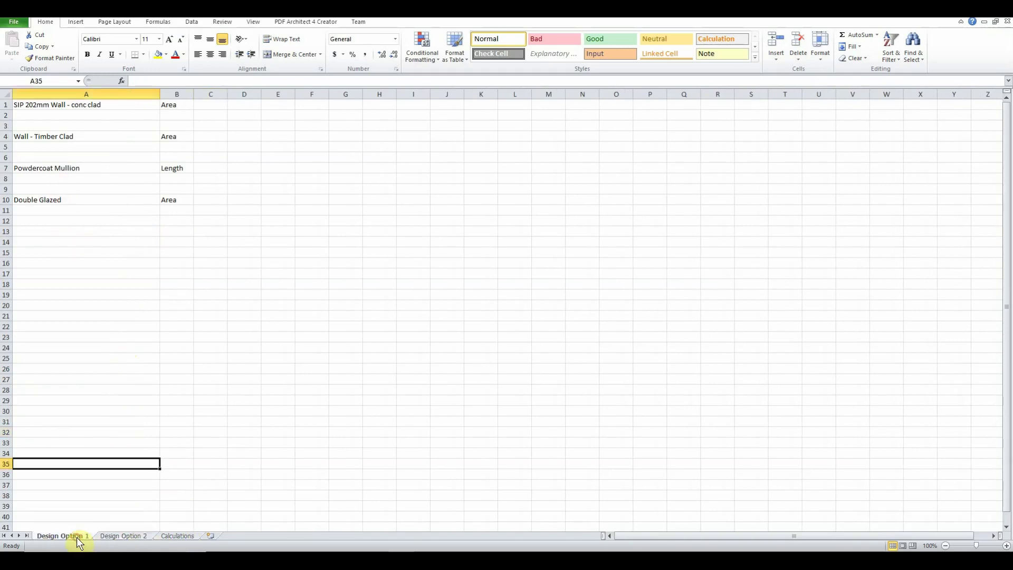
{"action": "left_click", "coordinate": [179, 537]}
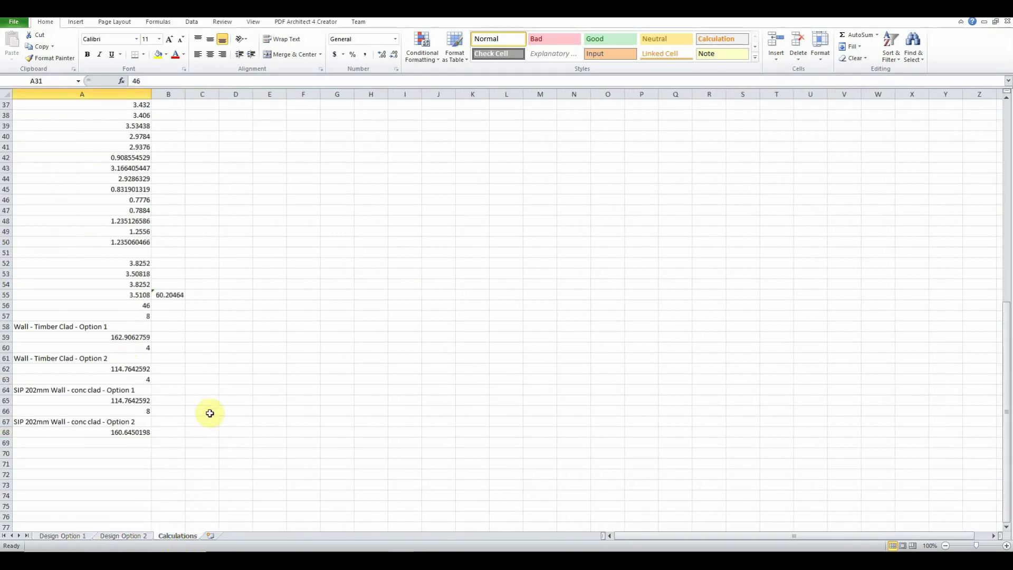